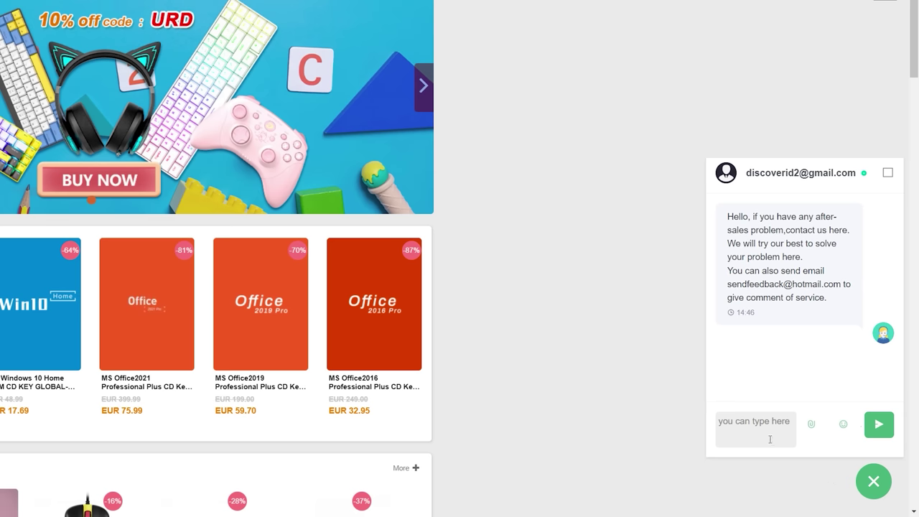
left_click(766, 437)
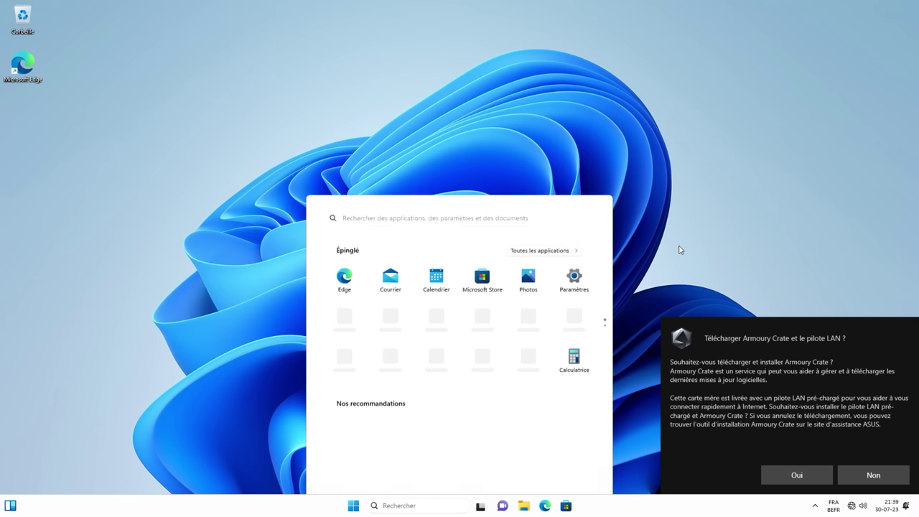
Step: Dismiss the Start menu and decline the offer to download Armoury Crate and the LAN driver
left_click(680, 250)
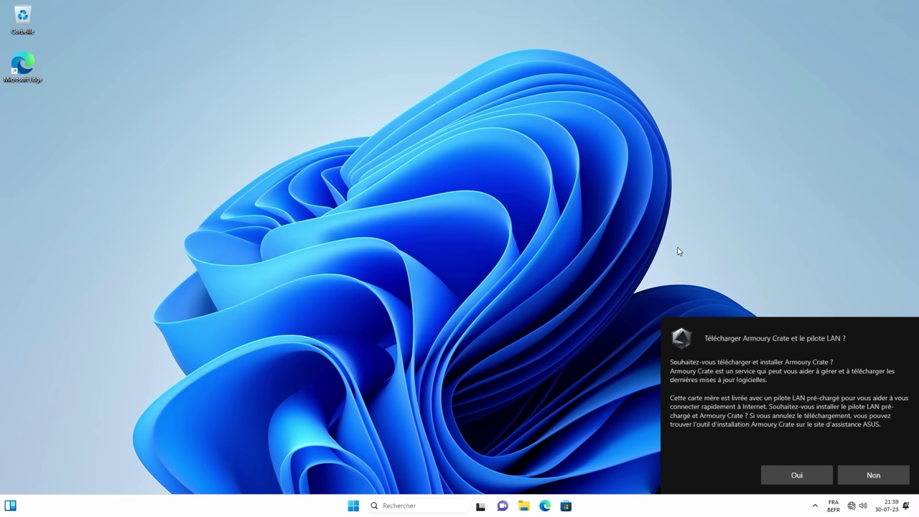
left_click(865, 475)
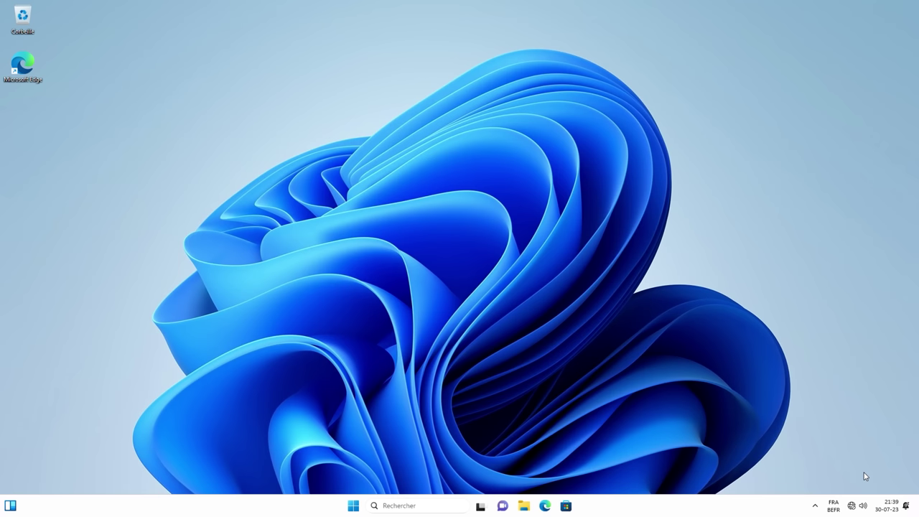
right_click(593, 508)
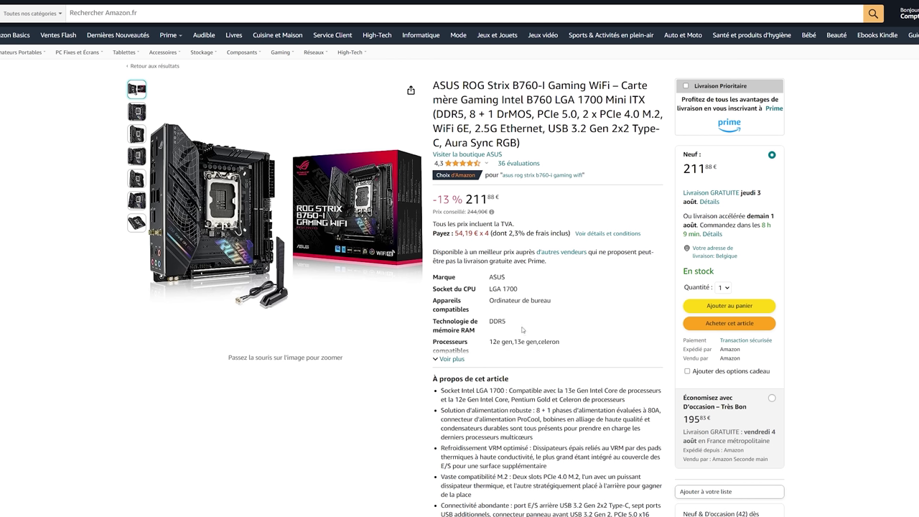
Step: Look up the Amazon-listed ROG STRIX B760-I GAMING WIFI motherboard on the ASUS website and open its product page
left_click_drag(410, 86, 550, 86)
left_click_drag(611, 86, 611, 87)
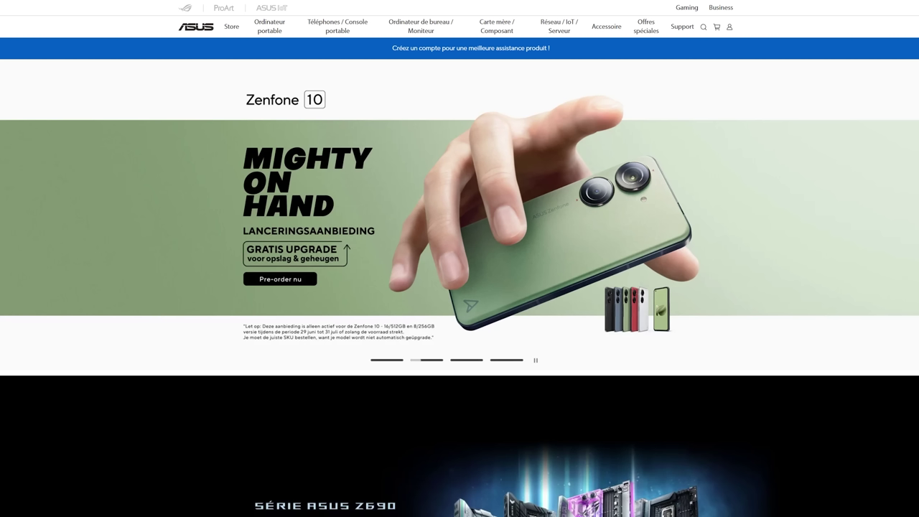
left_click(535, 360)
left_click(704, 27)
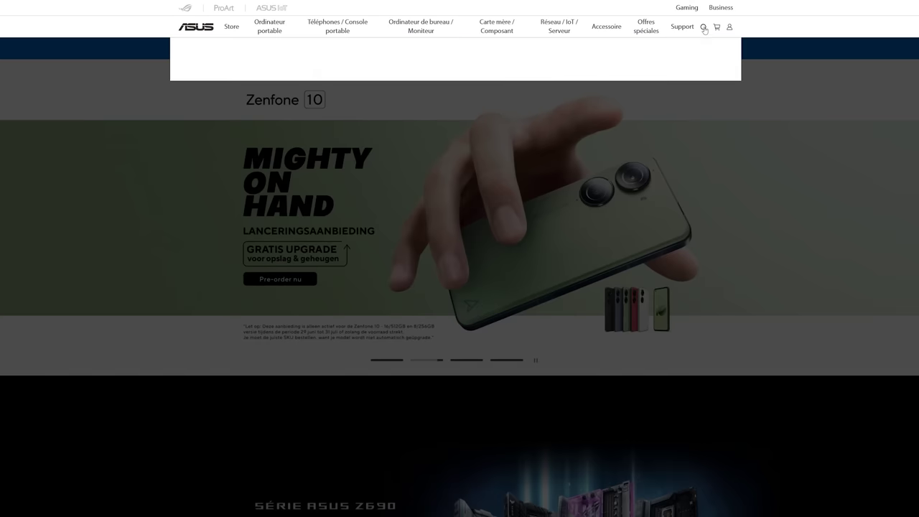
type("ROG STRIX B760-I GAMING WIFI")
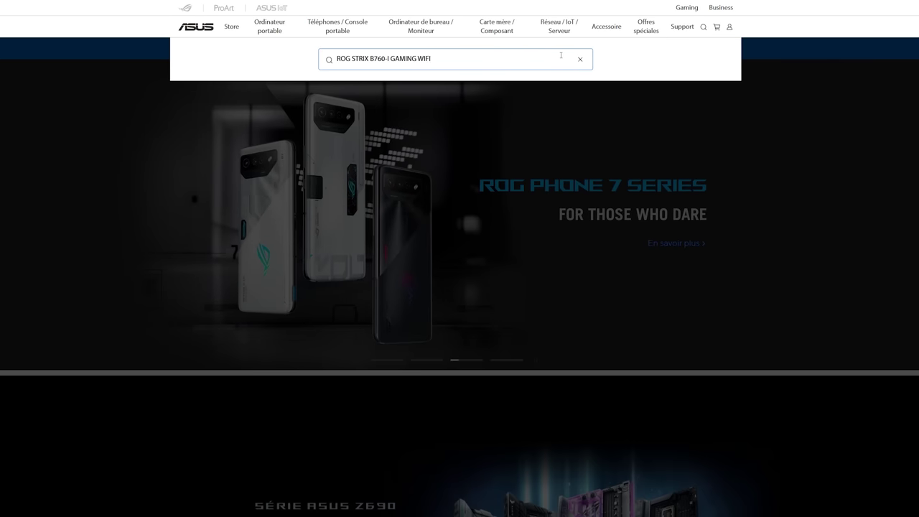
key("Return")
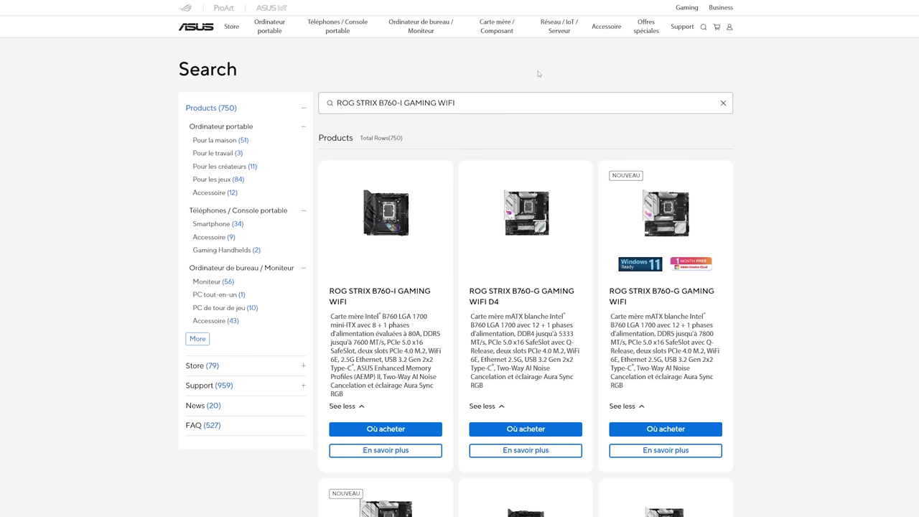
left_click(391, 229)
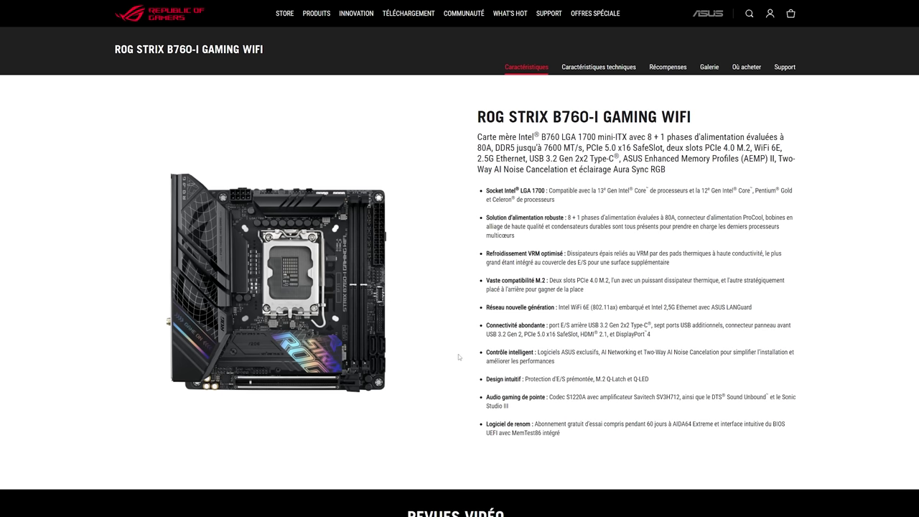
Step: Go to the motherboard's support drivers and tools section and select Windows 11 64-bit as the operating system
left_click(789, 74)
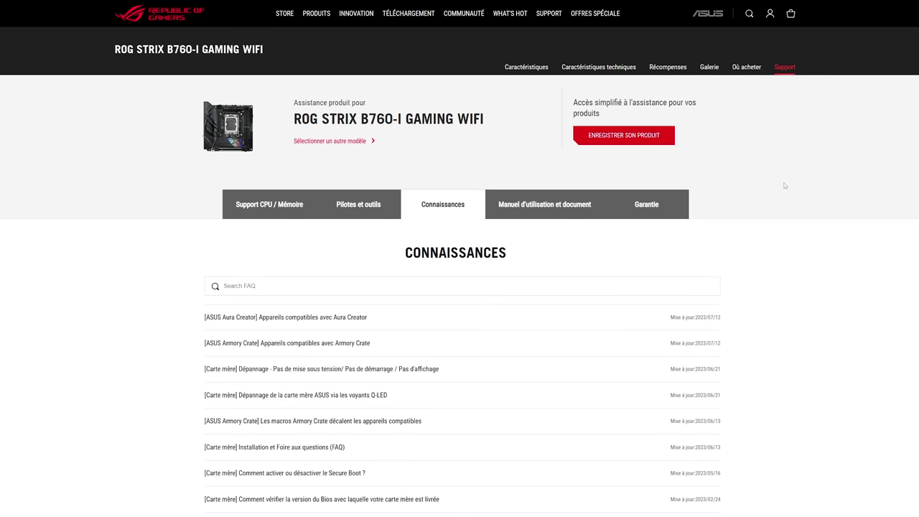
left_click(359, 208)
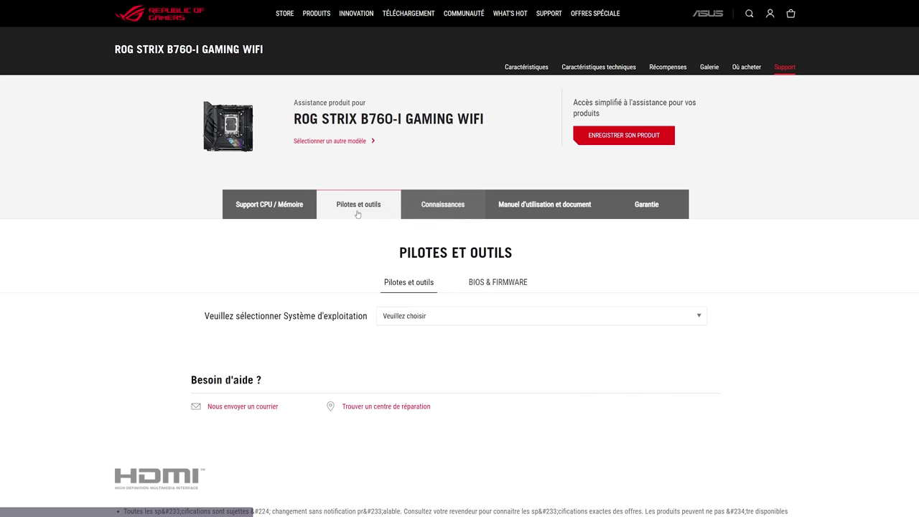
left_click(407, 317)
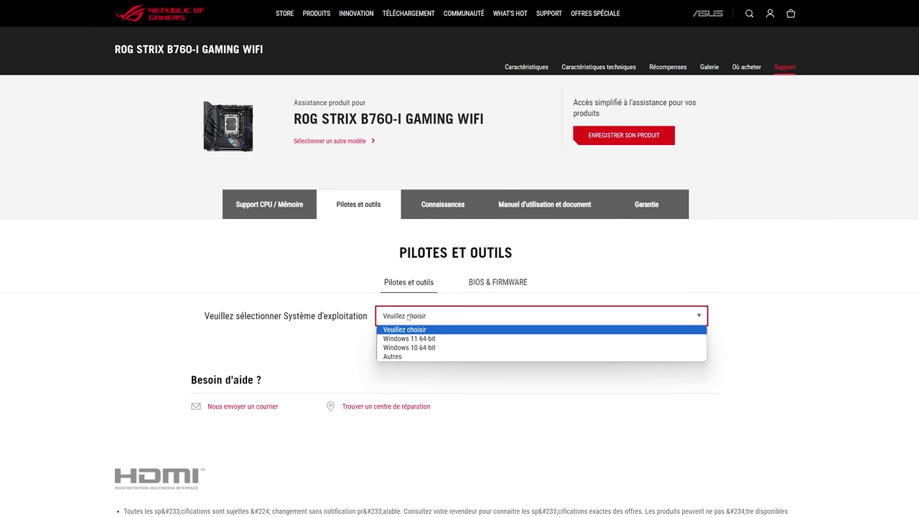
left_click(422, 338)
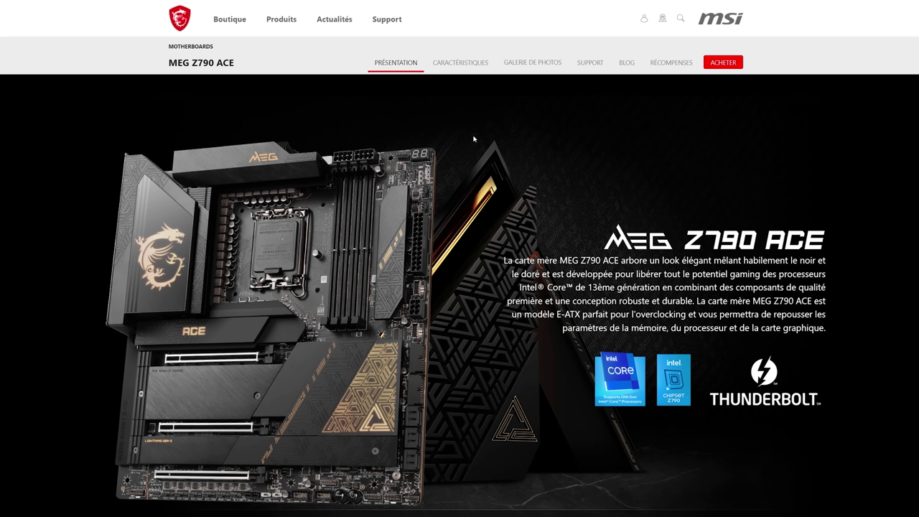
Step: On the MSI MEG Z790 ACE support page, show the Win11 64 LAN Drivers and highlight Intel Network Drivers
left_click(590, 62)
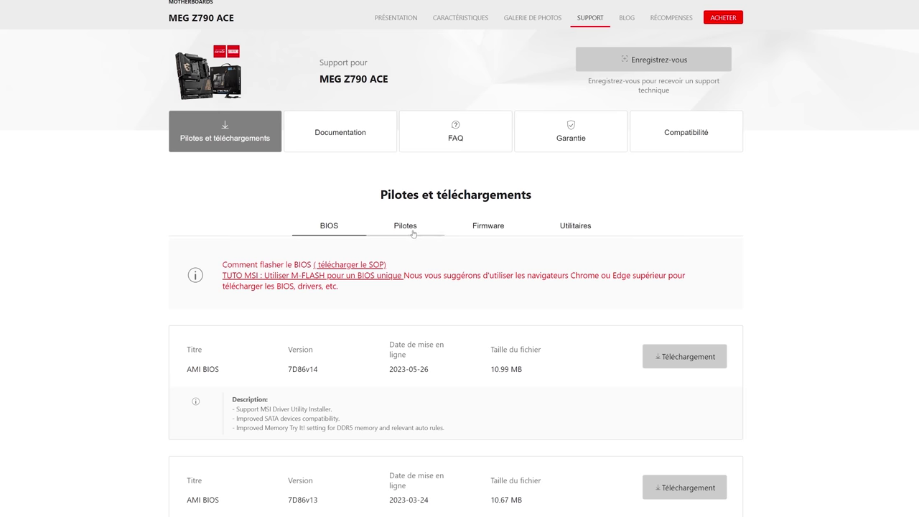
left_click(414, 234)
scroll(479, 235, "down", 1)
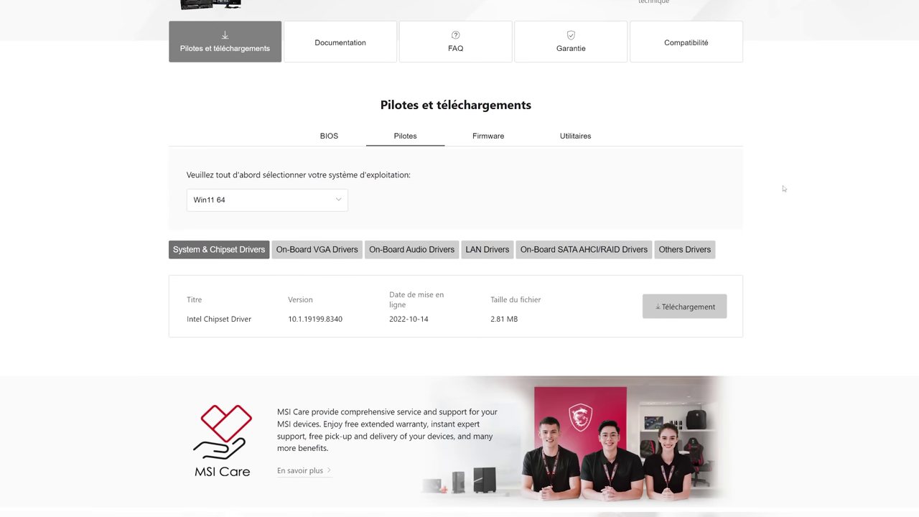
left_click(487, 250)
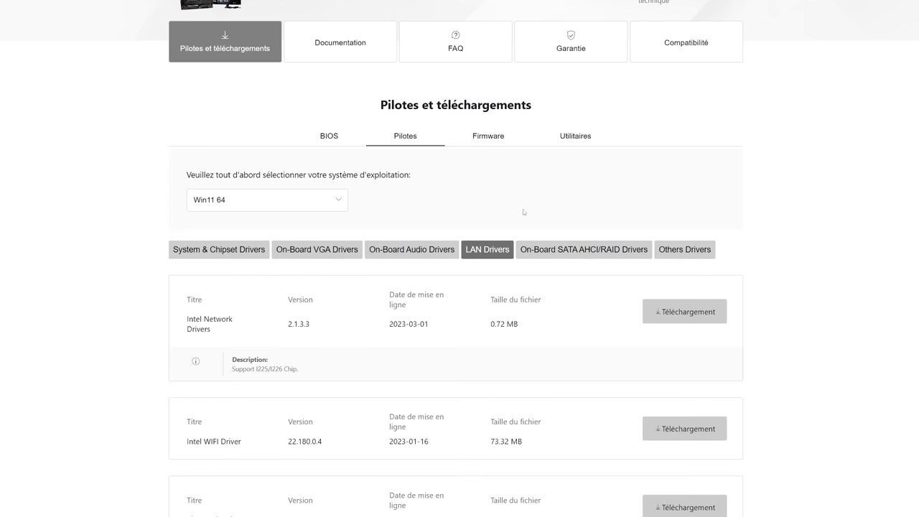
scroll(523, 209, "down", 2)
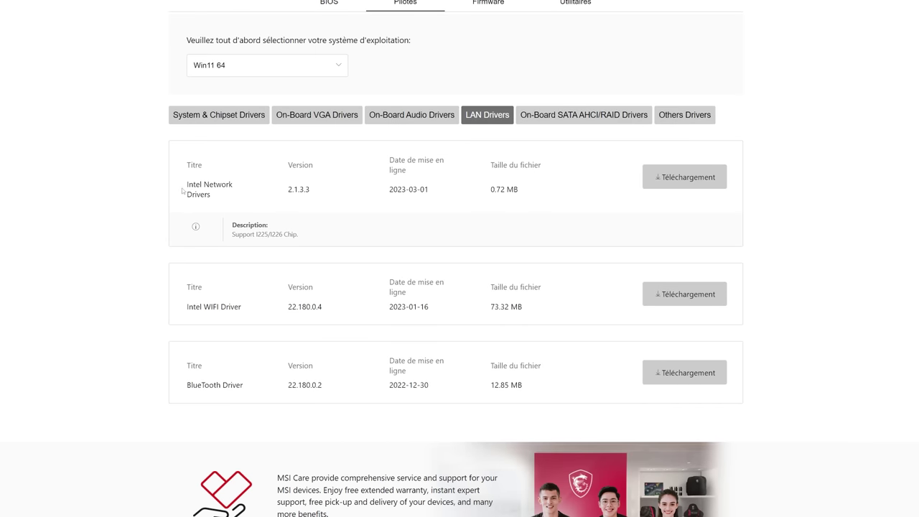
left_click_drag(185, 183, 232, 202)
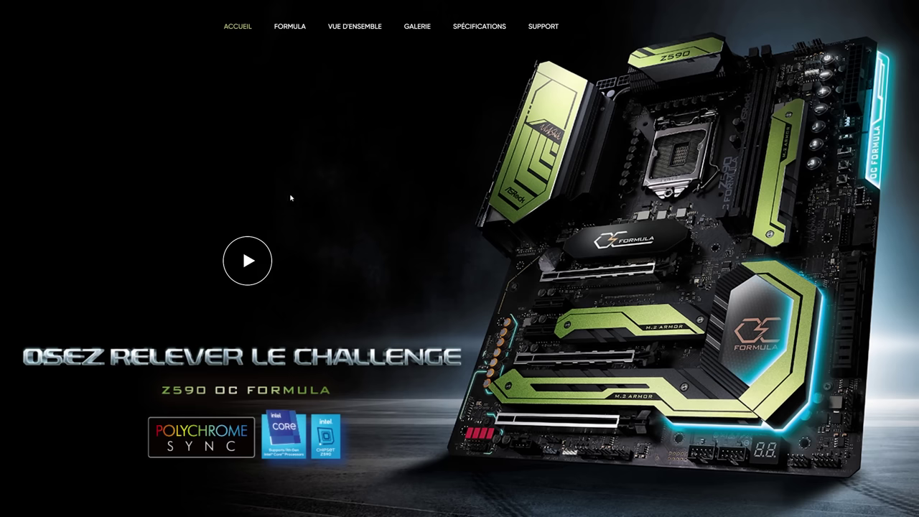
Step: On the ASRock Z590 OC Formula support downloads, highlight the Intel Lan driver (Intel I225V) and the Intel Wireless LAN driver
left_click(546, 26)
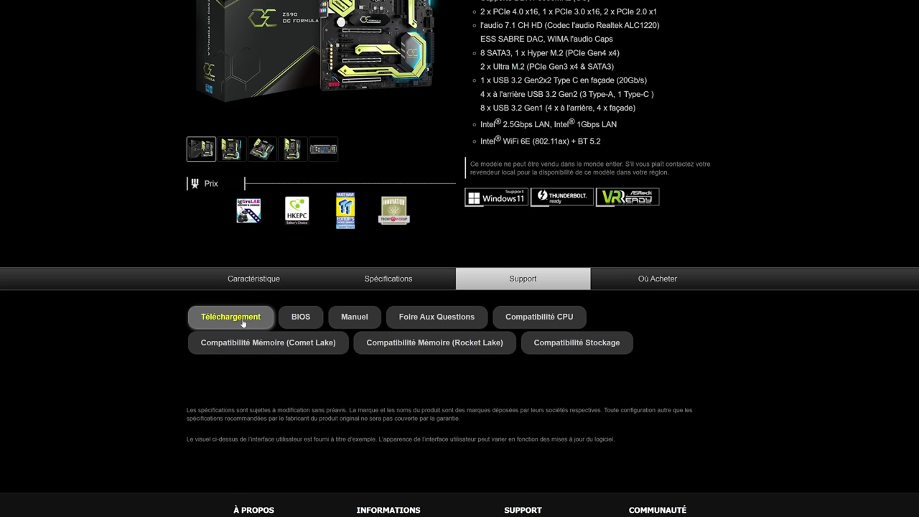
left_click(244, 321)
scroll(183, 345, "down", 1)
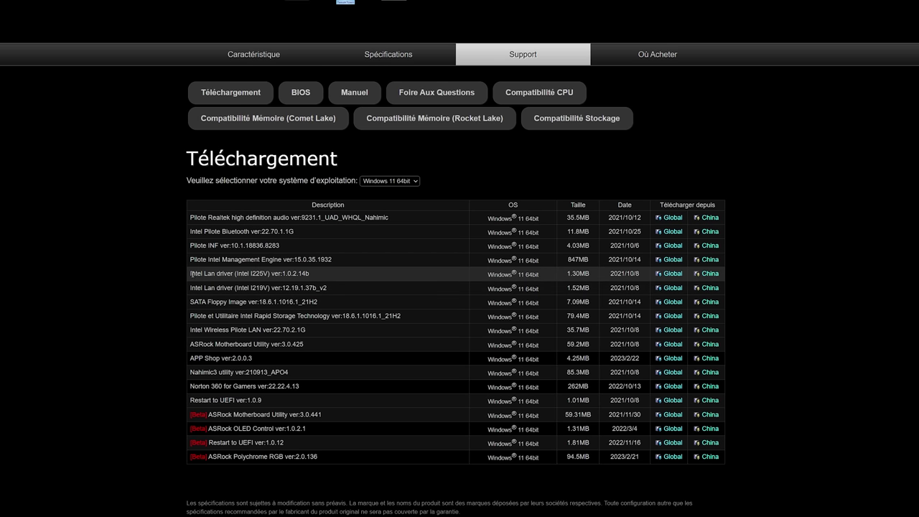
left_click_drag(190, 275, 236, 274)
left_click_drag(190, 330, 241, 330)
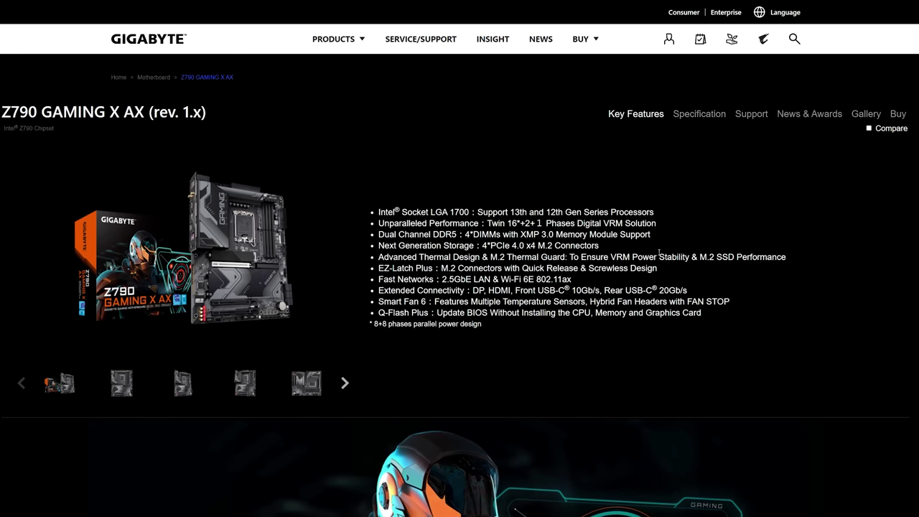
Step: On the Gigabyte Z790 GAMING X AX support page, expand the LAN and WLAN+BT driver lists
left_click(753, 115)
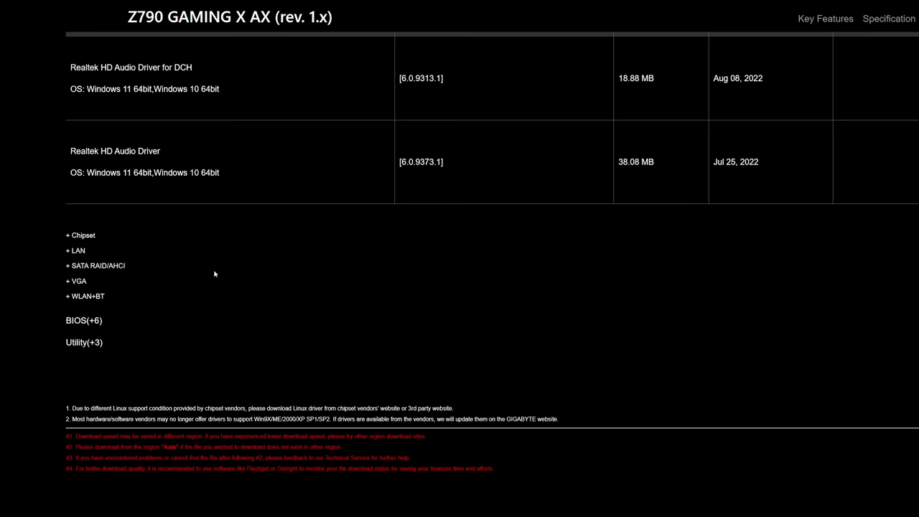
left_click(78, 252)
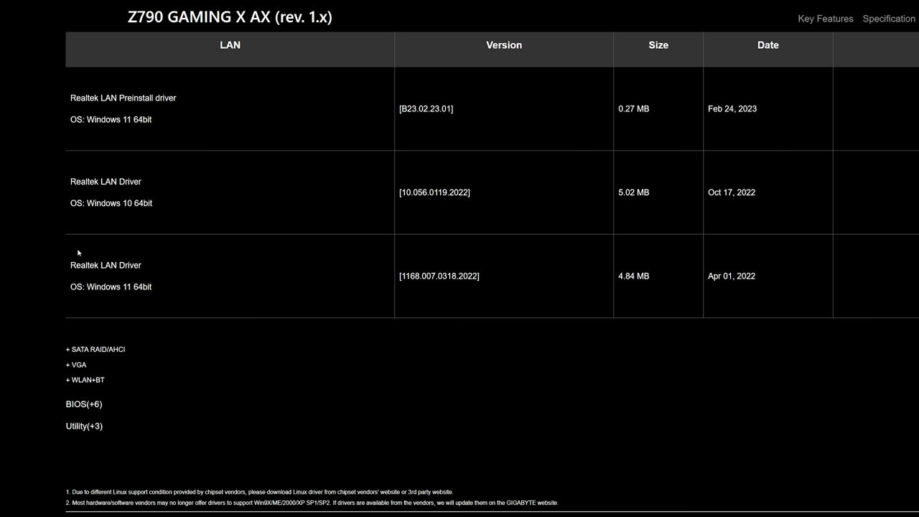
left_click(89, 380)
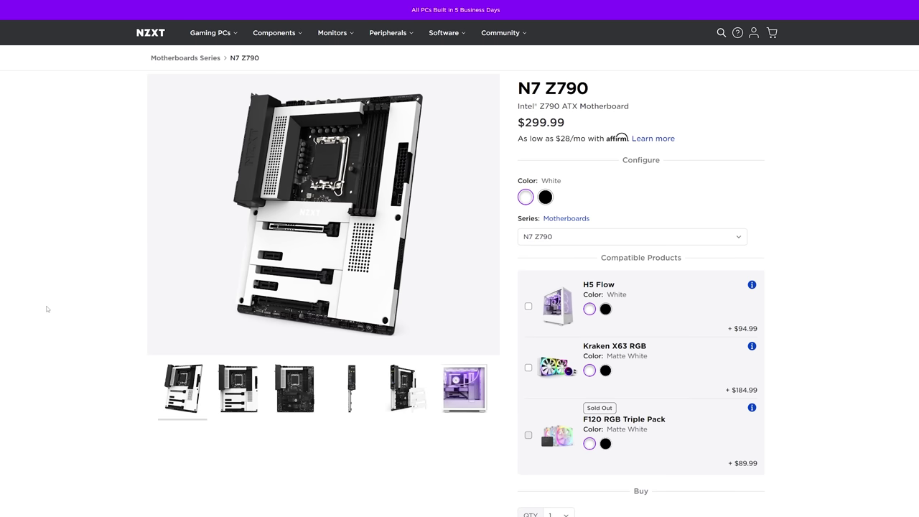
Step: In the NZXT N7 Z790 page's resources, find the driver downloads and highlight the Intel WLAN Driver and Realtek LAN Driver
scroll(46, 312, "down", 10)
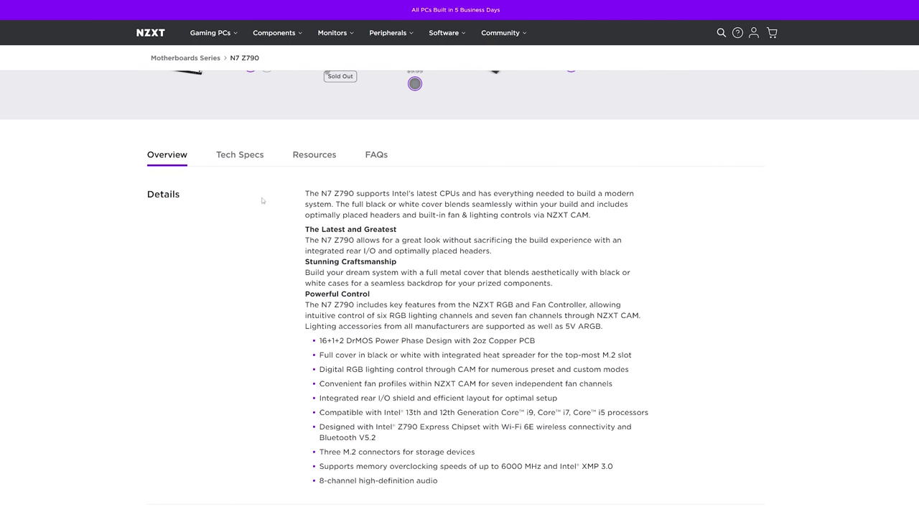
left_click(310, 155)
scroll(311, 173, "down", 2)
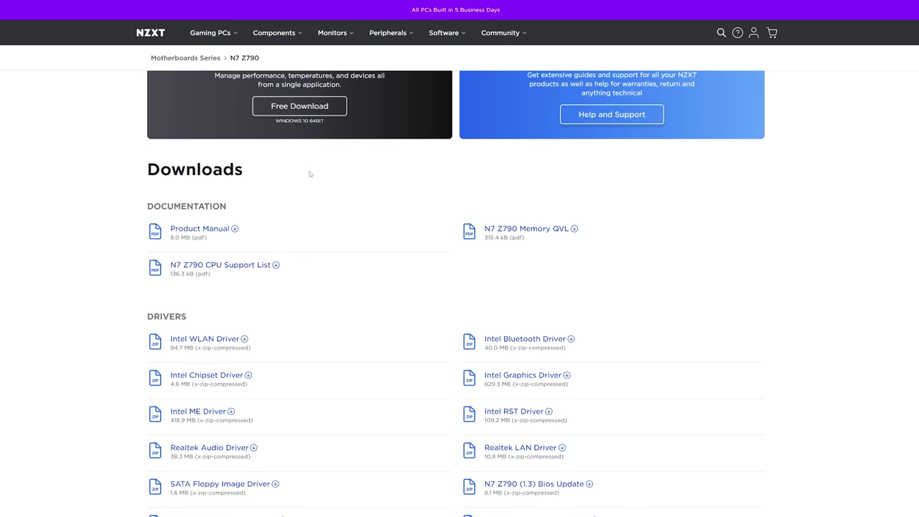
scroll(309, 175, "down", 2)
scroll(309, 175, "down", 1)
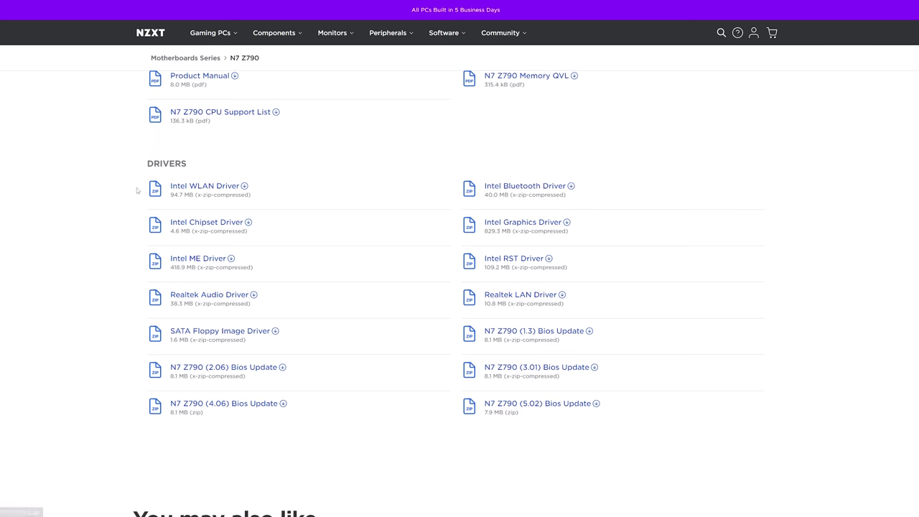
left_click_drag(137, 191, 275, 183)
left_click_drag(480, 295, 575, 295)
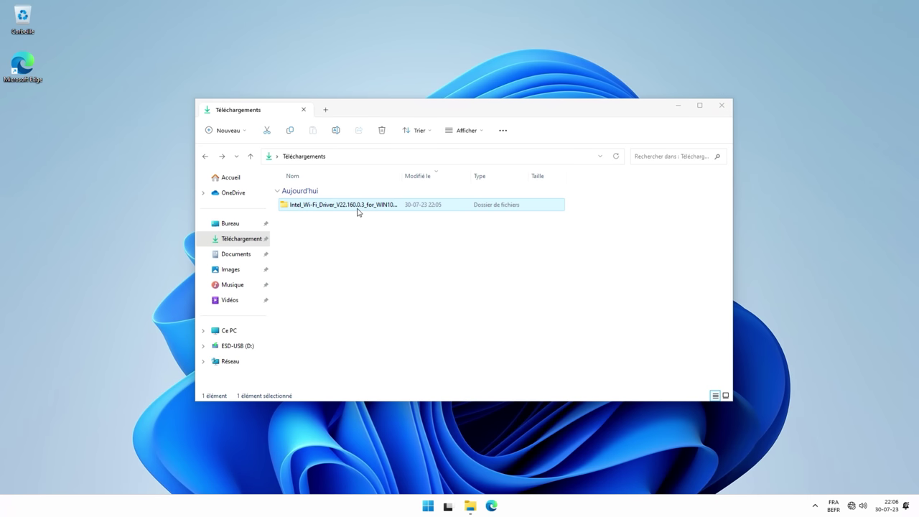
Step: Run AsusSetup from the downloaded Intel Wi-Fi driver V22.160.0.3 folder and allow it to modify the device
double_click(357, 210)
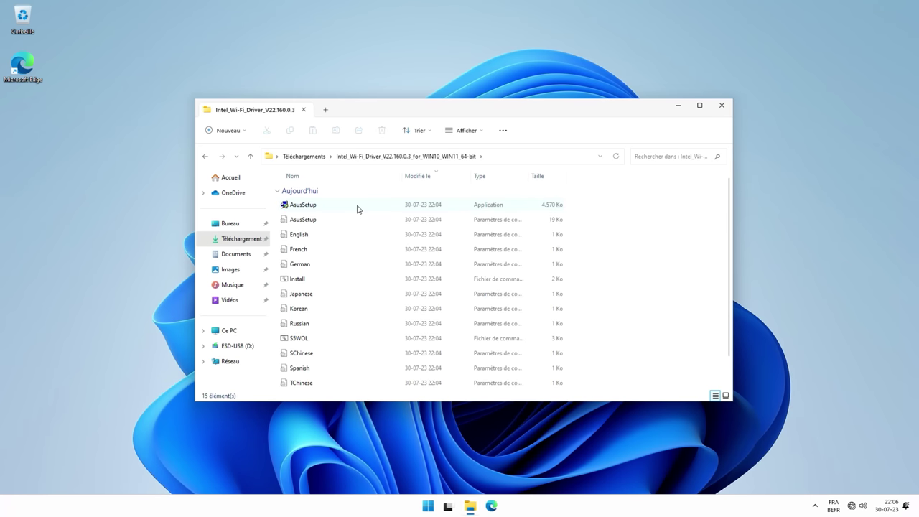
double_click(357, 207)
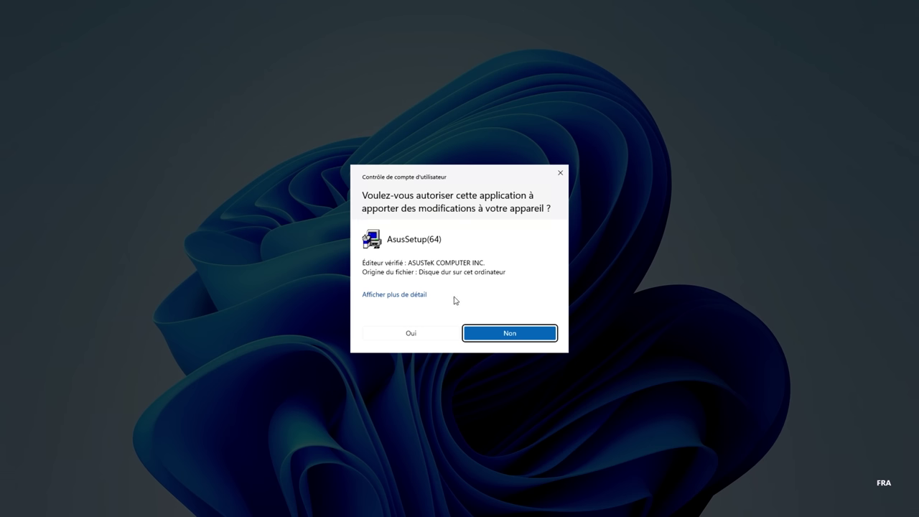
left_click(428, 331)
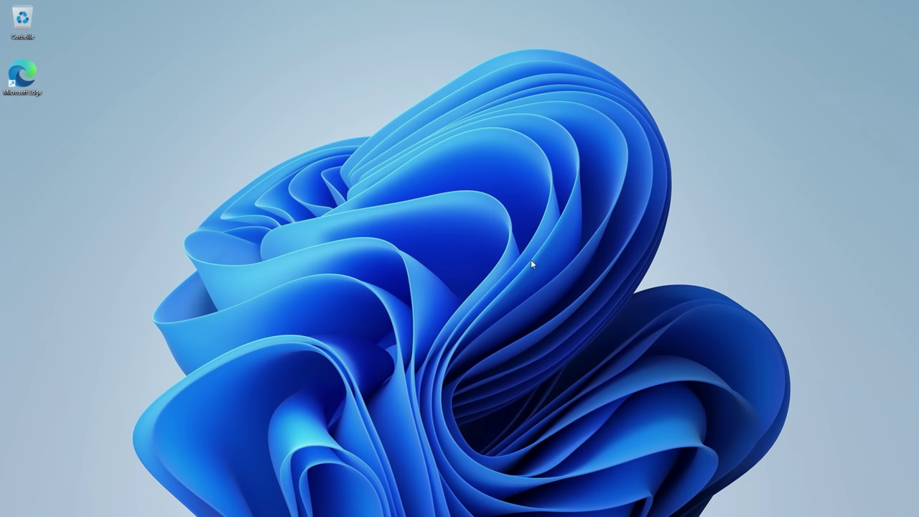
Step: Open Microsoft Edge from the desktop and accept Microsoft's cookie and privacy notice on the new tab page
double_click(20, 94)
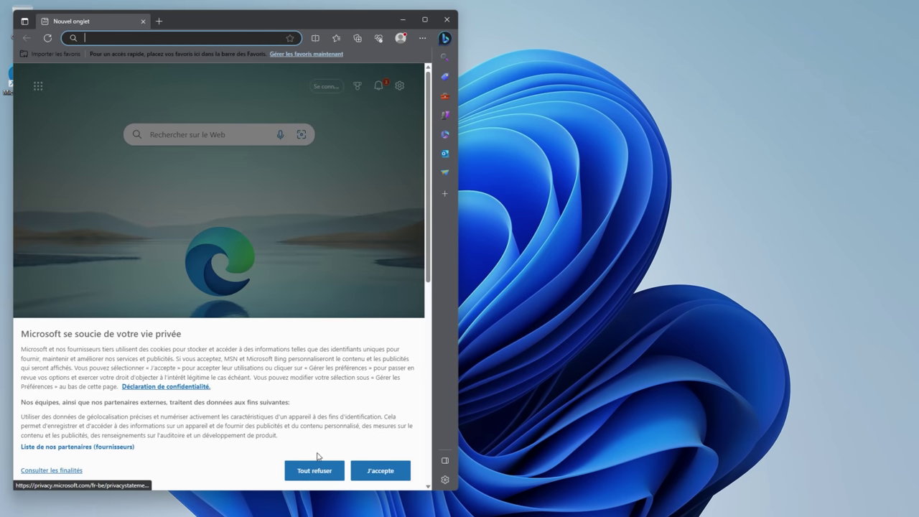
left_click(379, 470)
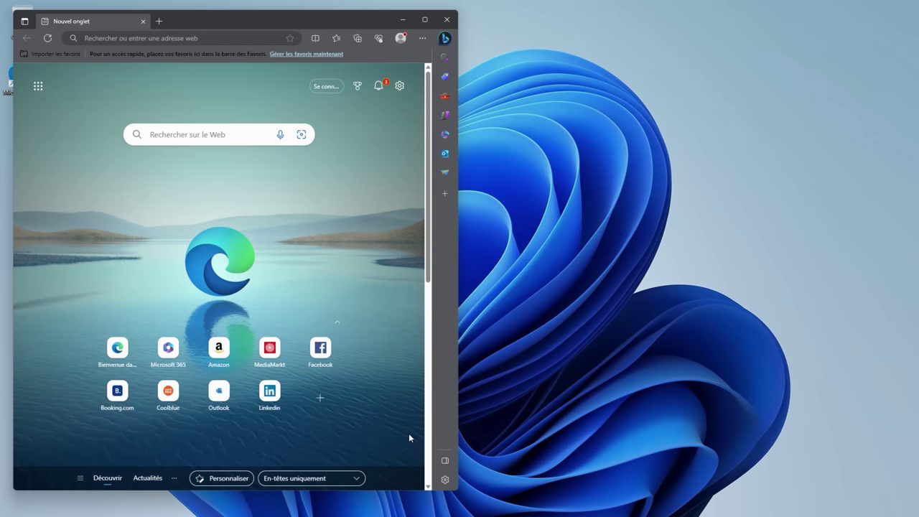
scroll(409, 437, "down", 5)
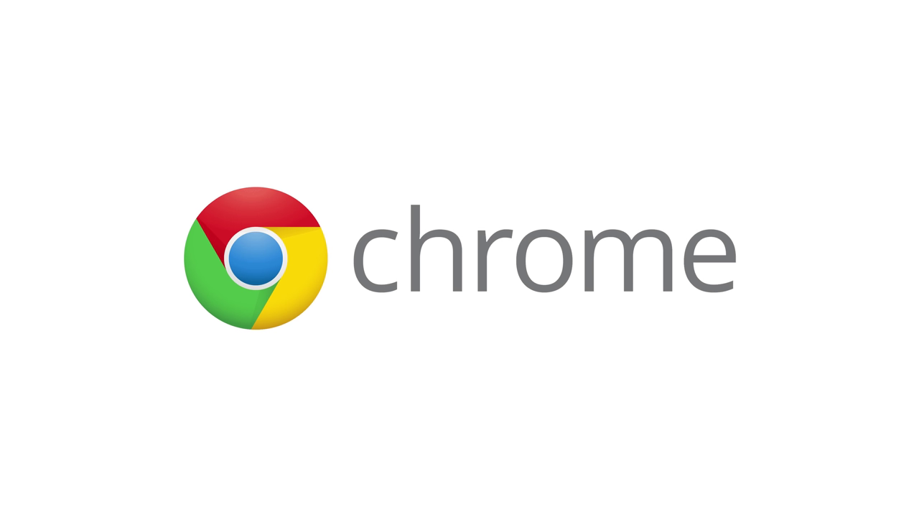